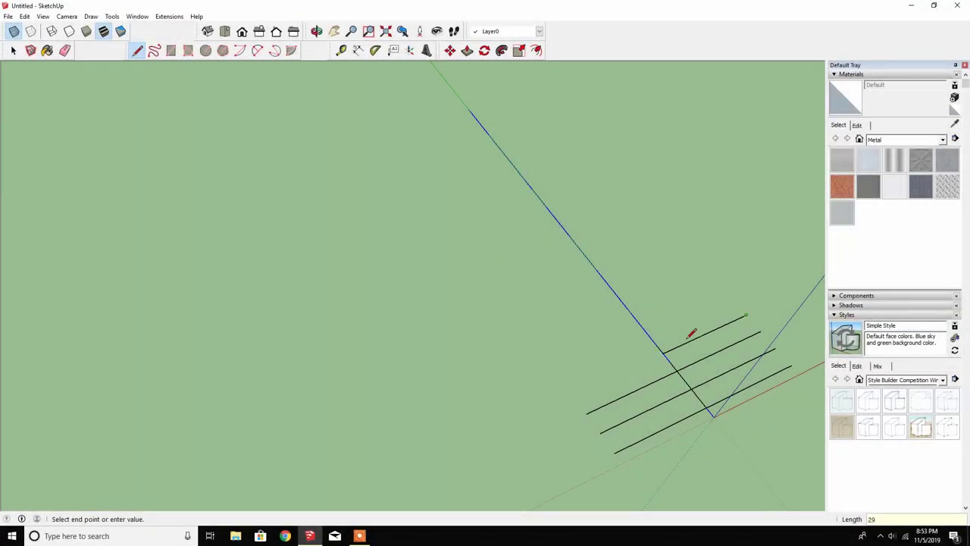
Draw the next three floor cross lines parallel to the red axis, extending to both sides of the centerline.
click(732, 301)
click(641, 318)
click(718, 285)
double_click(550, 359)
click(624, 304)
click(704, 269)
double_click(537, 342)
Add three more cross lines farther along the centerline, starting with a 28.3-inch half-line and extending each to both sides.
click(612, 290)
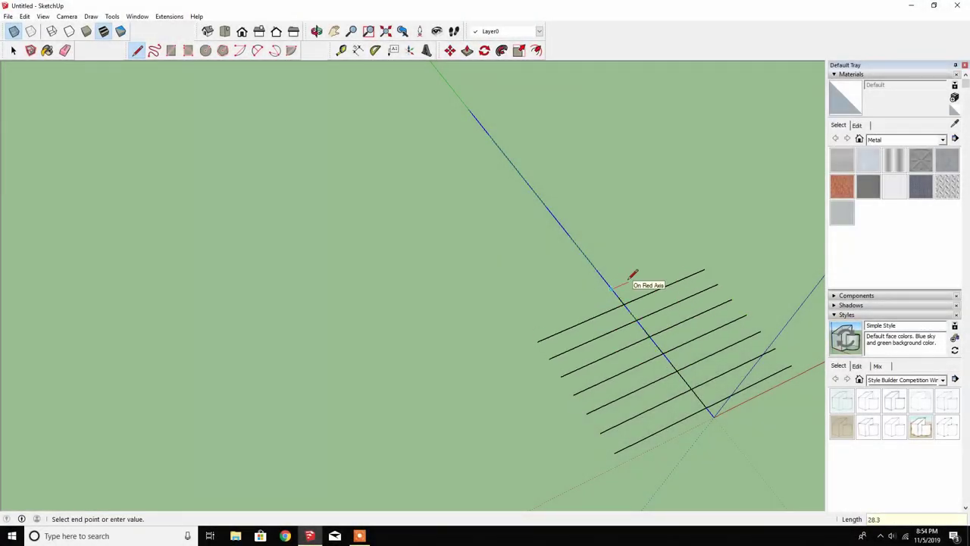
click(690, 256)
double_click(527, 326)
click(678, 241)
double_click(517, 308)
click(665, 229)
double_click(506, 293)
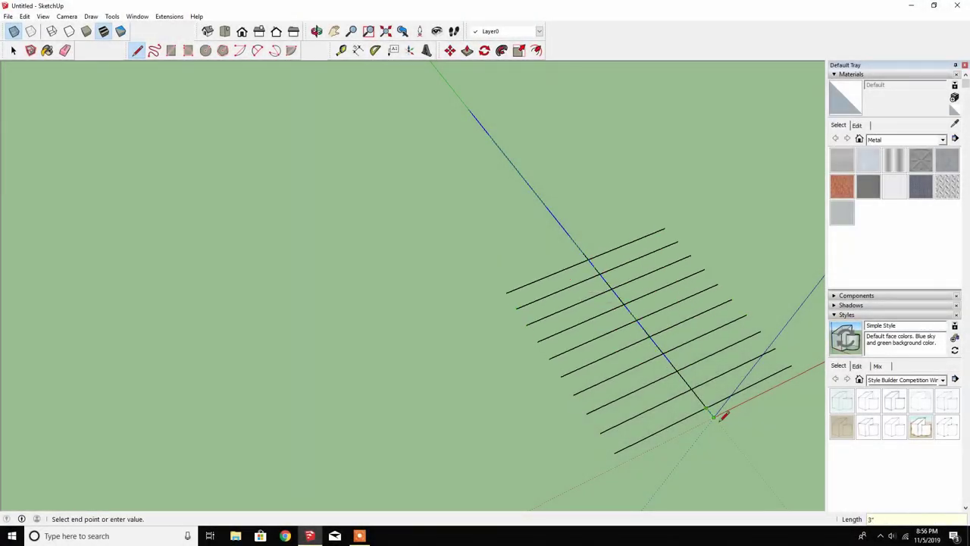
Continue toward the bow with three shorter cross lines parallel to the red axis, each crossing the centerline.
click(650, 218)
double_click(497, 277)
click(634, 206)
double_click(494, 260)
click(619, 195)
double_click(489, 244)
Draw the remaining cross lines up to the bow end, with half-lengths including 22.25 and 14.25 inches.
scroll(538, 185, up, 3)
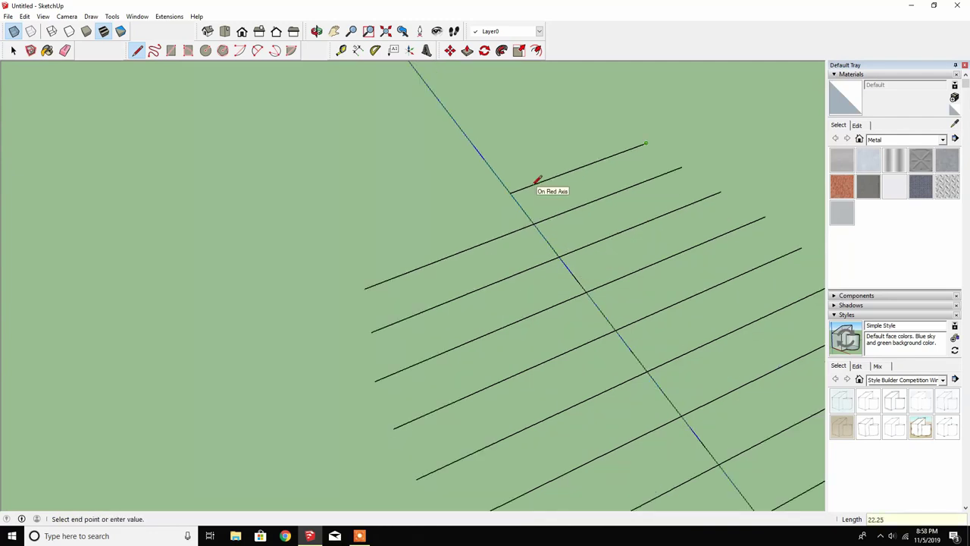
scroll(390, 151, down, 5)
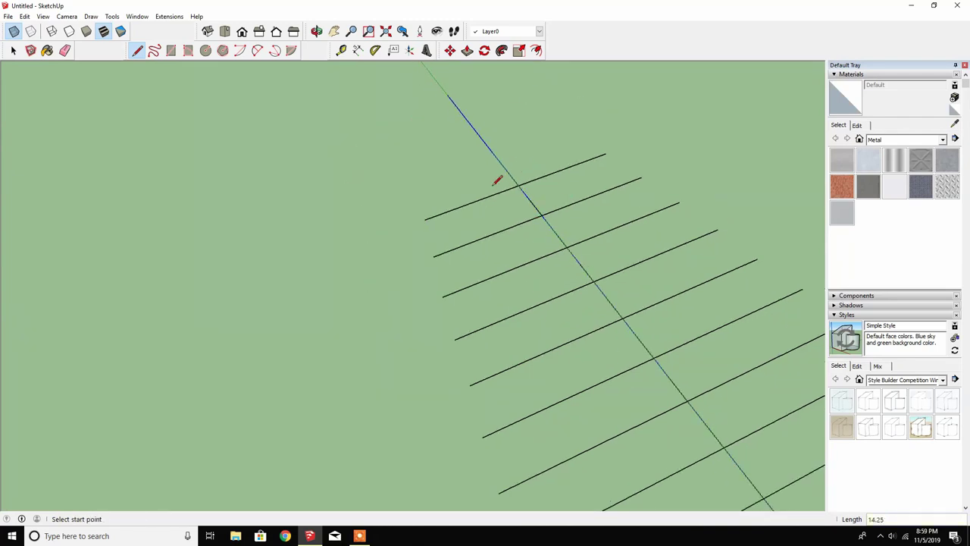
key(space)
key(l)
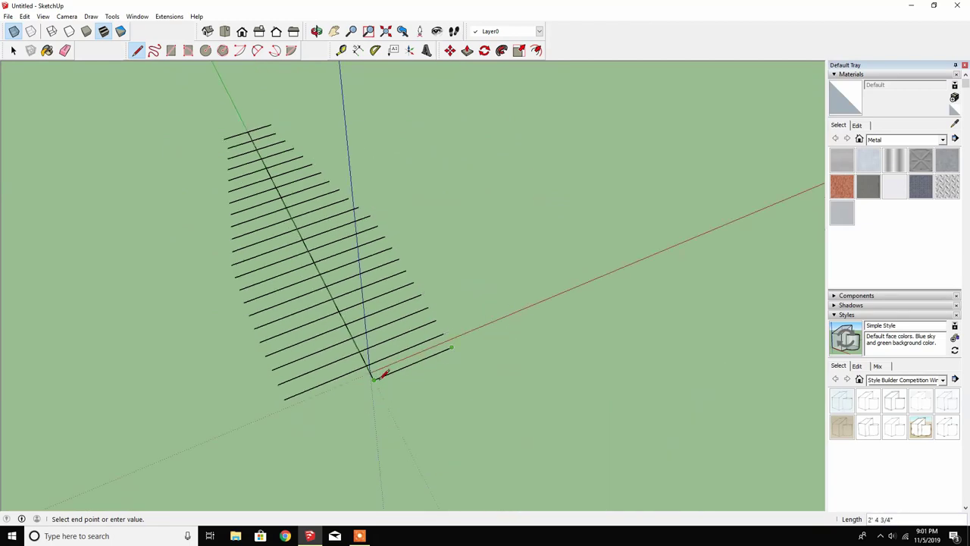
Connect the ends of the cross lines along both sides to close the boat floor outline into faces.
scroll(385, 372, up, 5)
click(269, 216)
scroll(418, 169, down, 6)
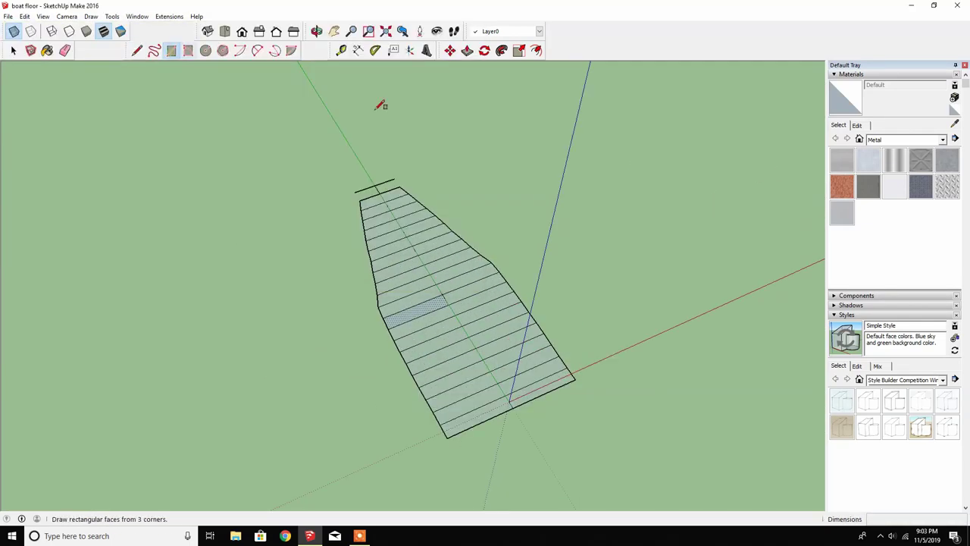
Draw a 4' wide rectangular sheet beside the floor and erase inner cross lines near the bow.
click(451, 143)
click(573, 275)
key(space)
key(t)
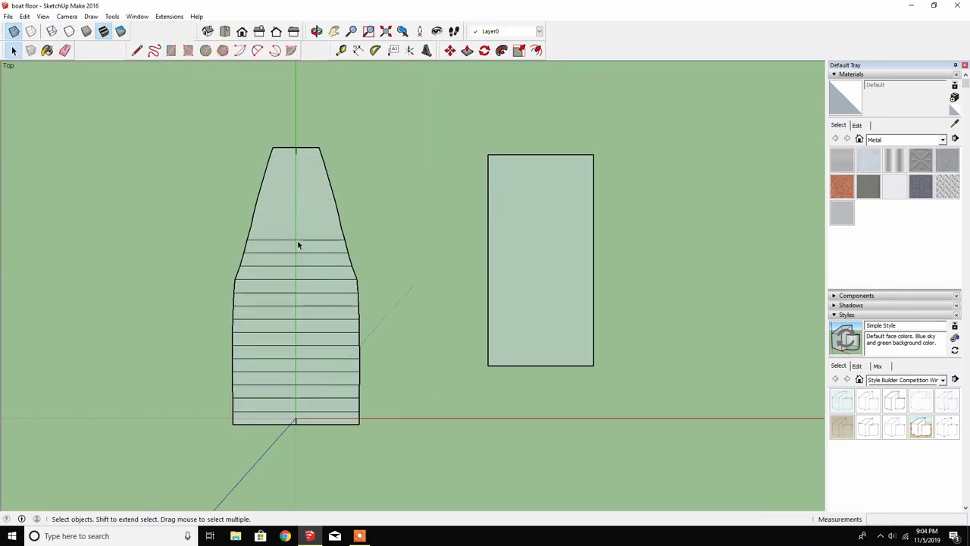
Erase the remaining inner cross lines, then rotate the sheet sideways and align it over the floor's wide end.
right_click(316, 205)
click(468, 200)
key(q)
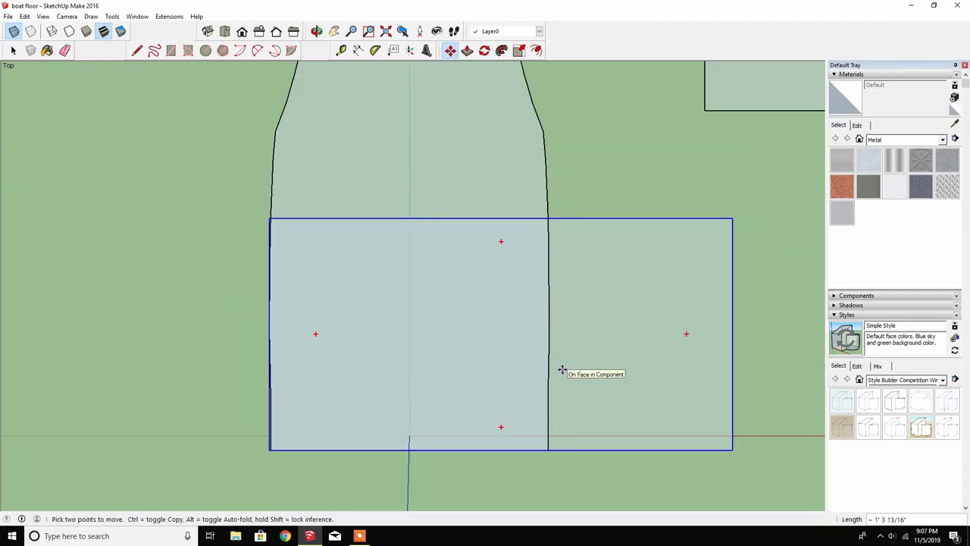
Cut the first sheet along the floor's side edge and move the offcut away from the floor.
key(l)
click(646, 400)
click(645, 254)
key(Delete)
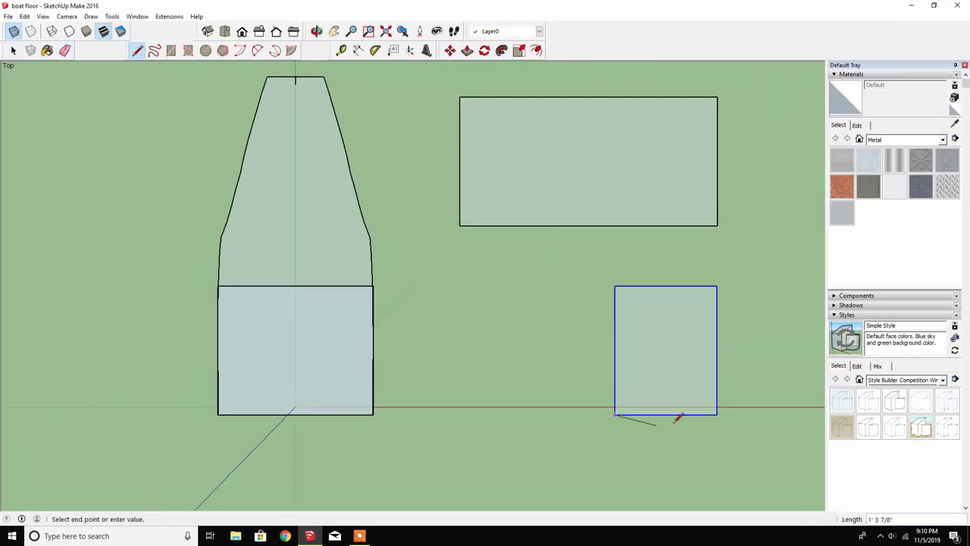
Place the second sheet directly ahead of the first and rotate the offcut to sit centered over the bow.
key(space)
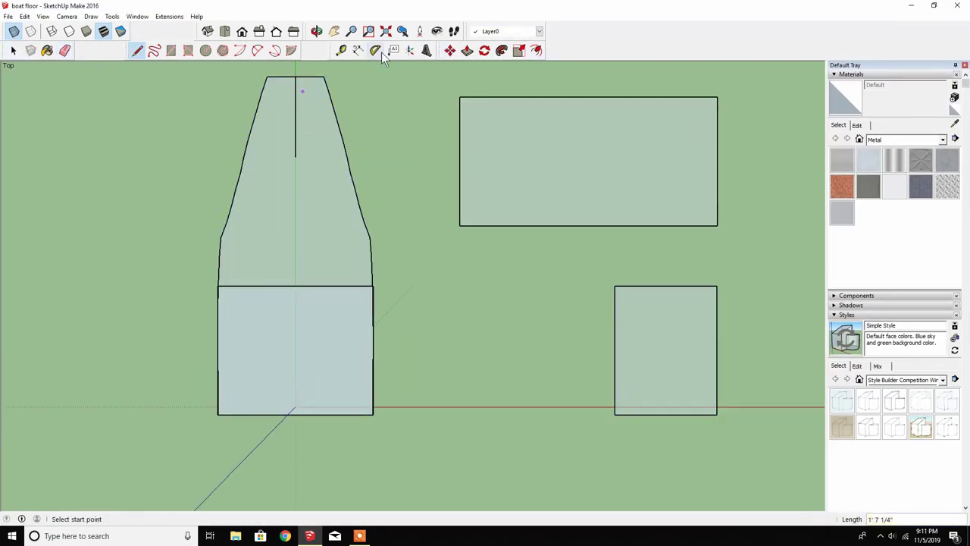
key(q)
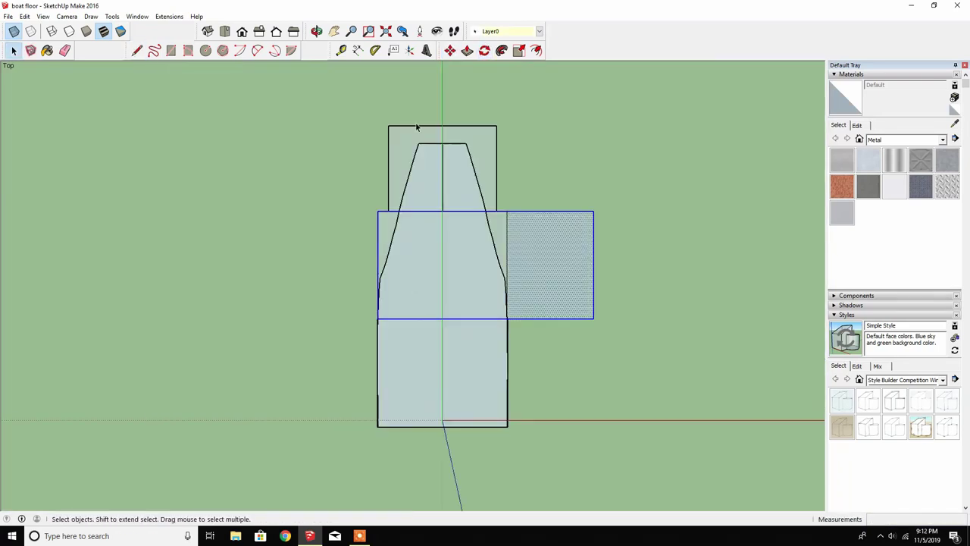
Dimension the widths and lengths of the second sheet's floor piece and the offcut at the bow.
click(358, 50)
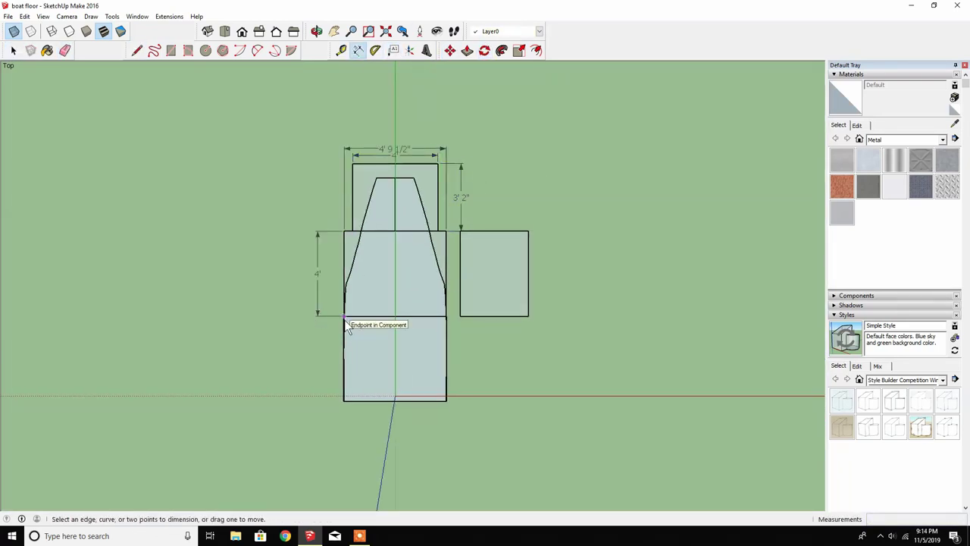